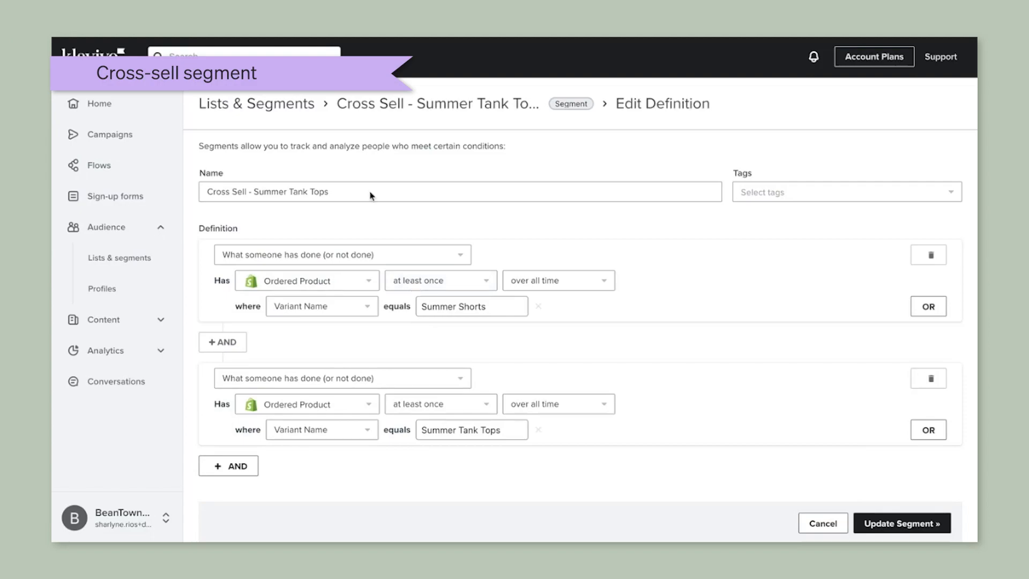
Review the name and ordered-product conditions of the Cross Sell - Summer Tank Tops segment
left_click(345, 193)
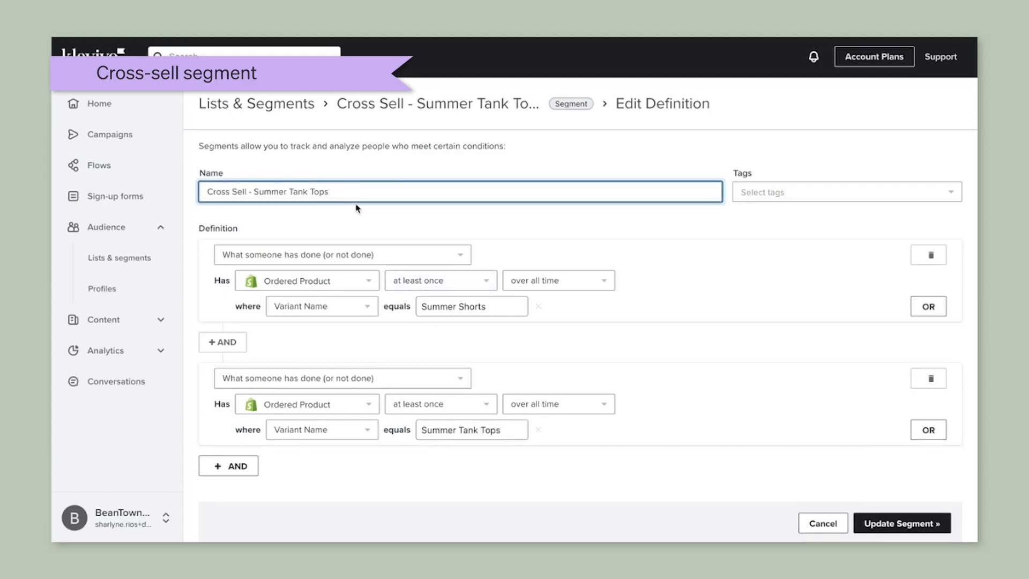
left_click(359, 214)
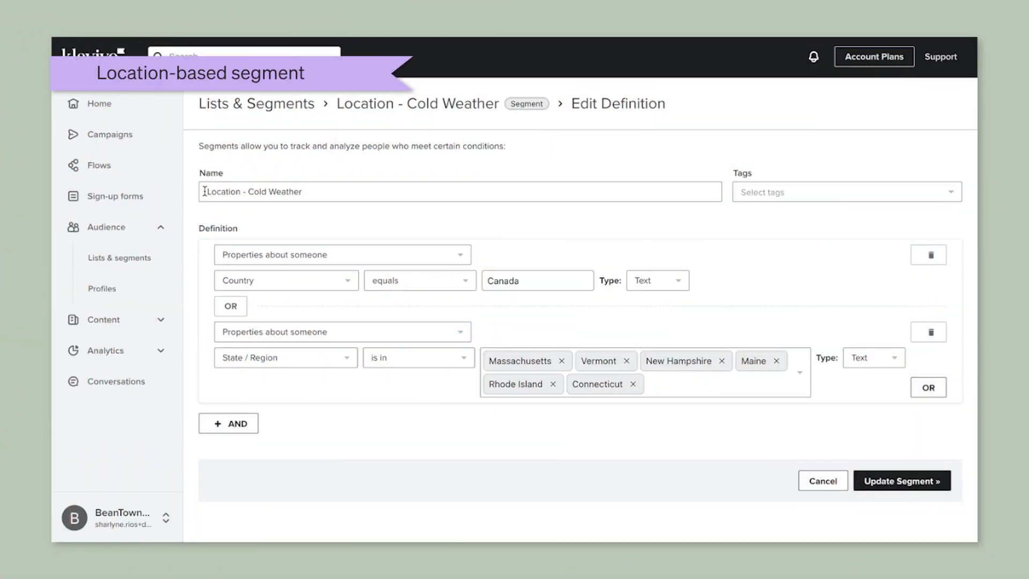
Review the Location - Cold Weather segment's name and its country and state/region conditions
left_click_drag(204, 192, 321, 194)
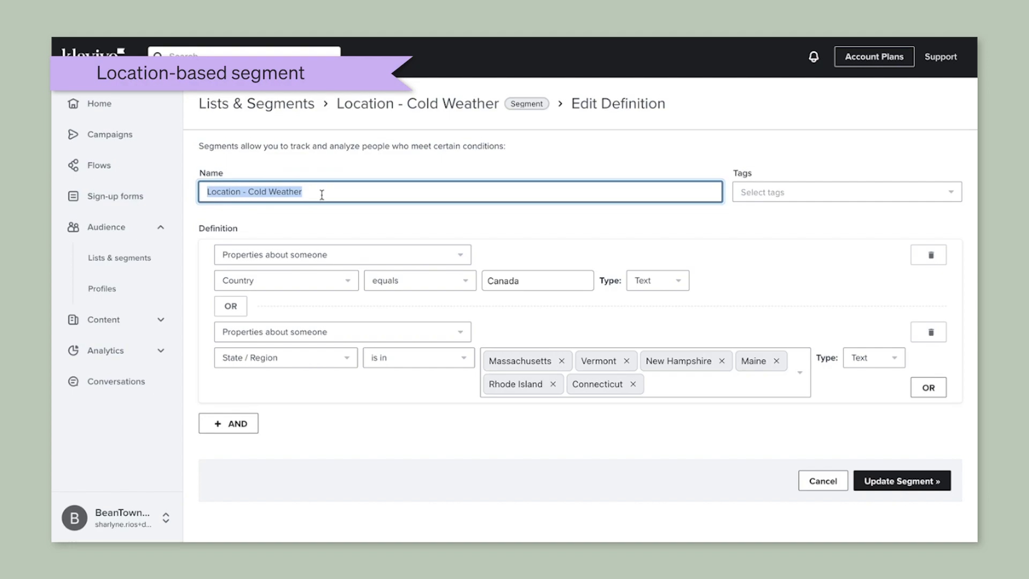
left_click(321, 194)
left_click(360, 232)
scroll(315, 228, "down", 1)
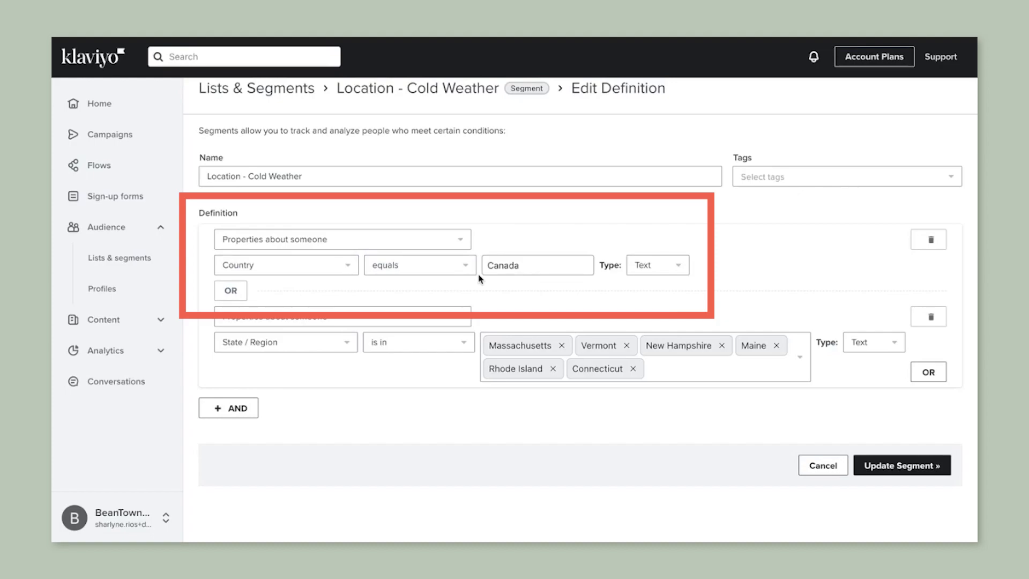
left_click(575, 269)
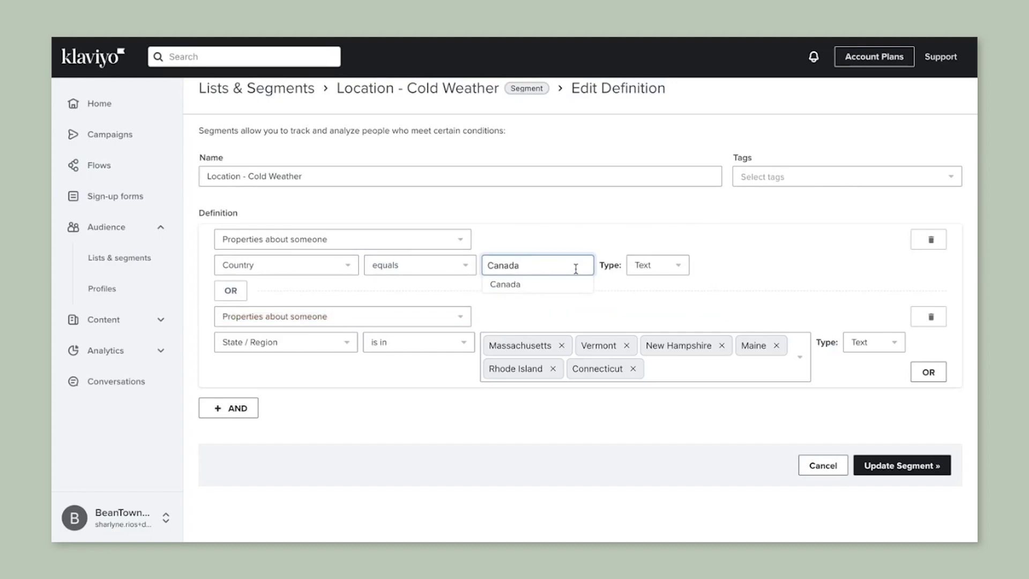
left_click_drag(483, 266, 543, 266)
left_click(535, 245)
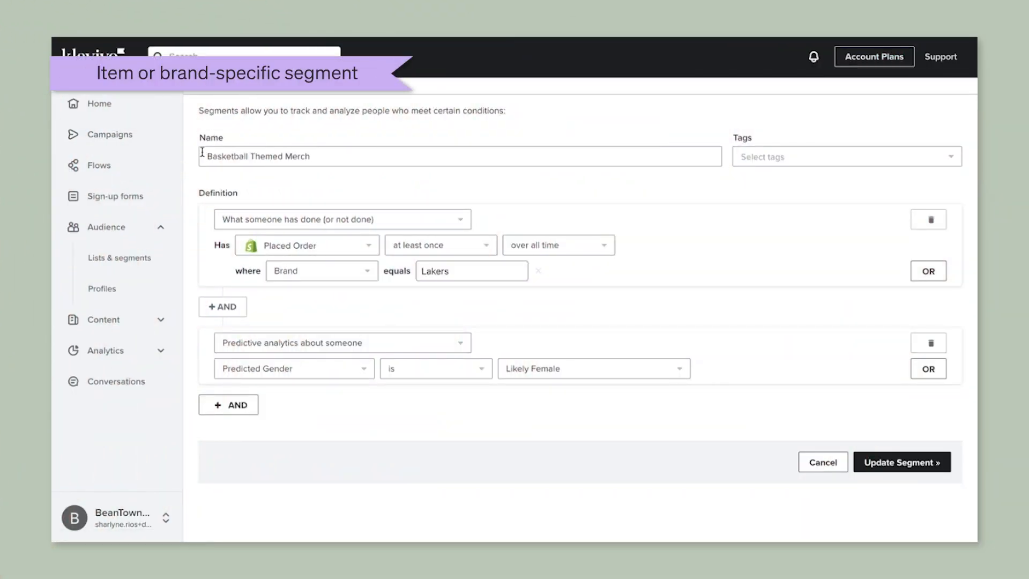
Review the Basketball Themed Merch segment's name and its brand order and predicted gender conditions
left_click_drag(202, 156, 310, 158)
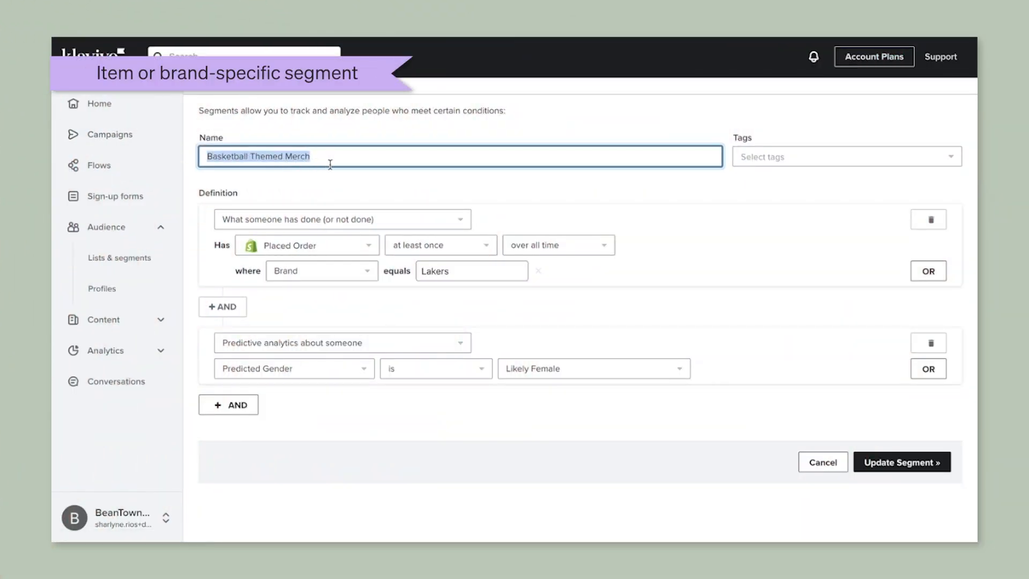
left_click(329, 163)
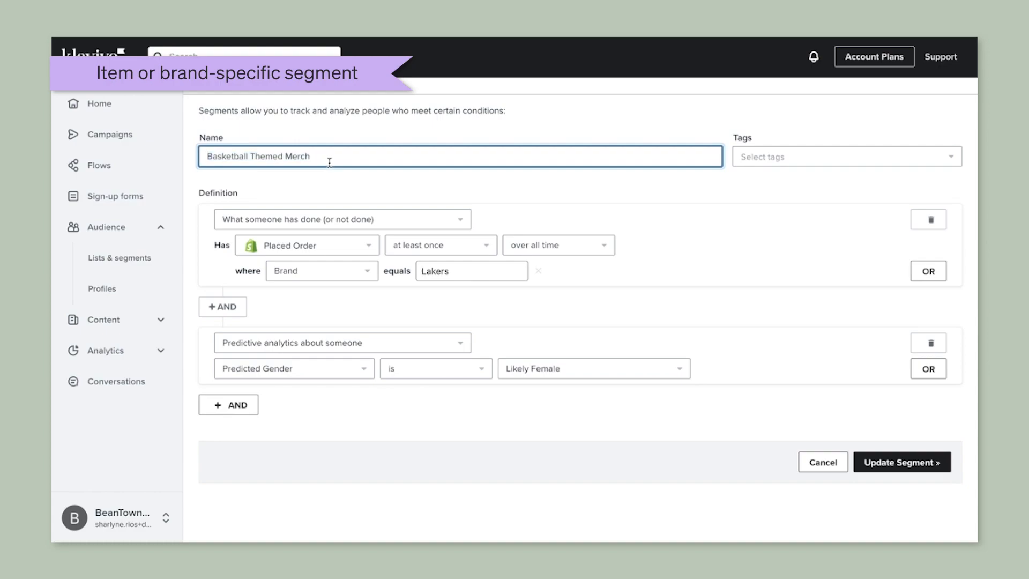
left_click(333, 185)
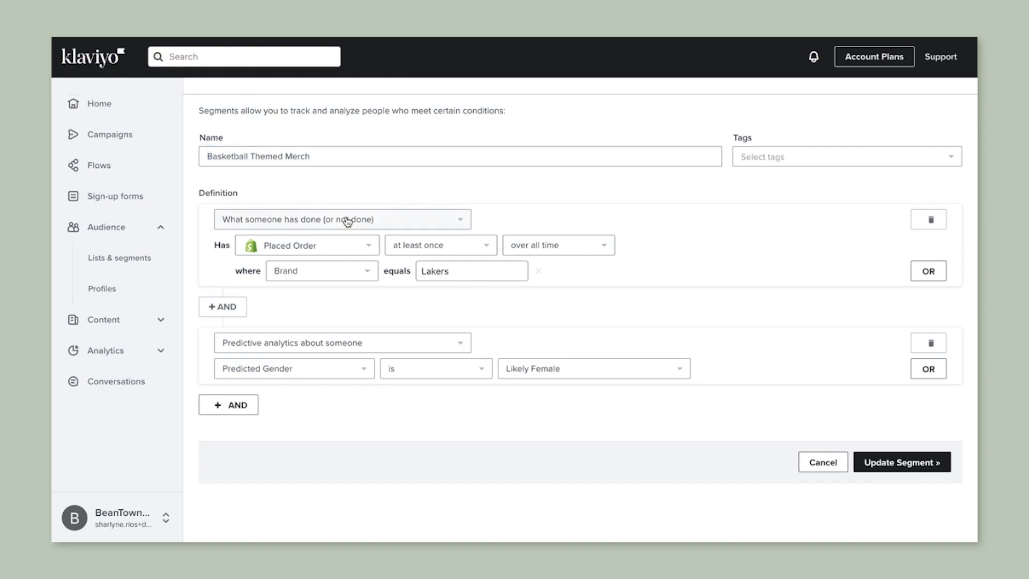
scroll(343, 218, "down", 1)
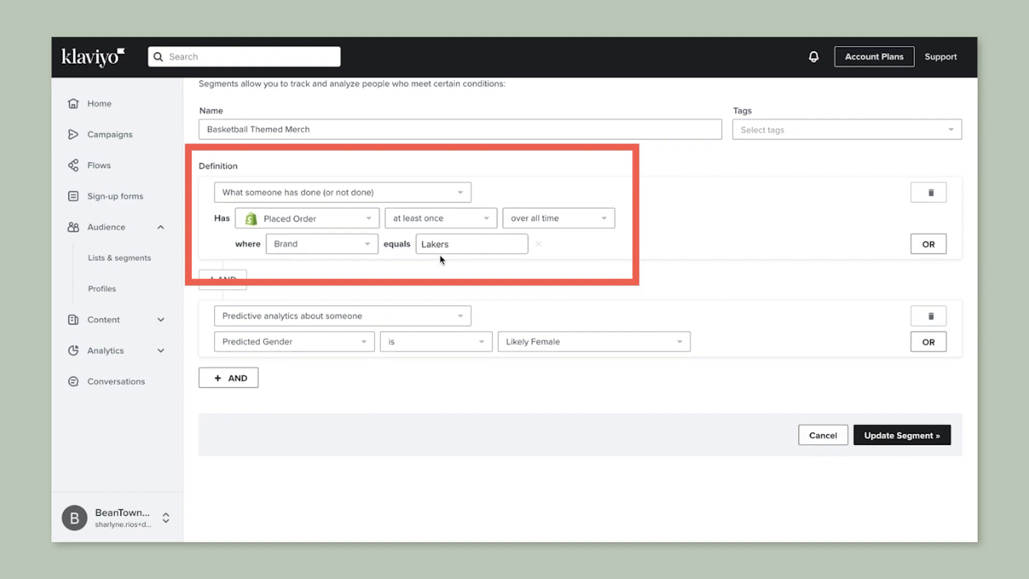
scroll(437, 260, "up", 2)
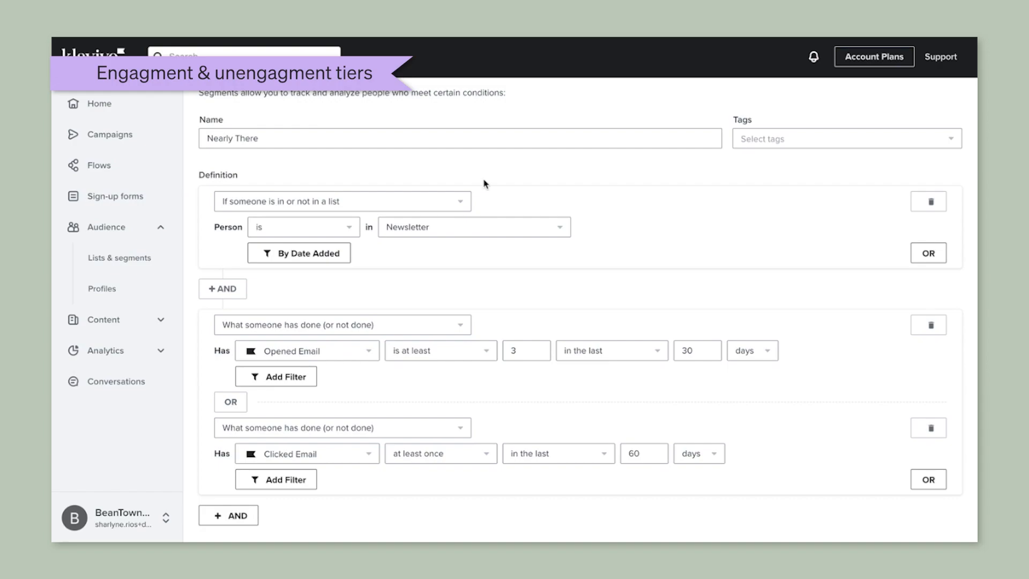
Review the Nearly There segment's name, newsletter list condition, and email open and click conditions
left_click_drag(303, 140, 193, 142)
left_click(306, 166)
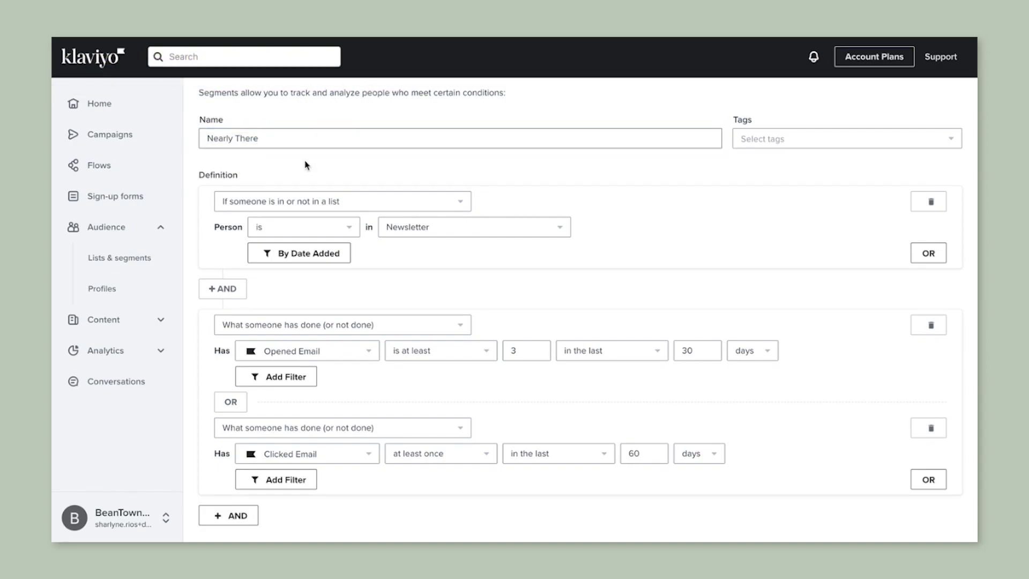
scroll(306, 170, "down", 1)
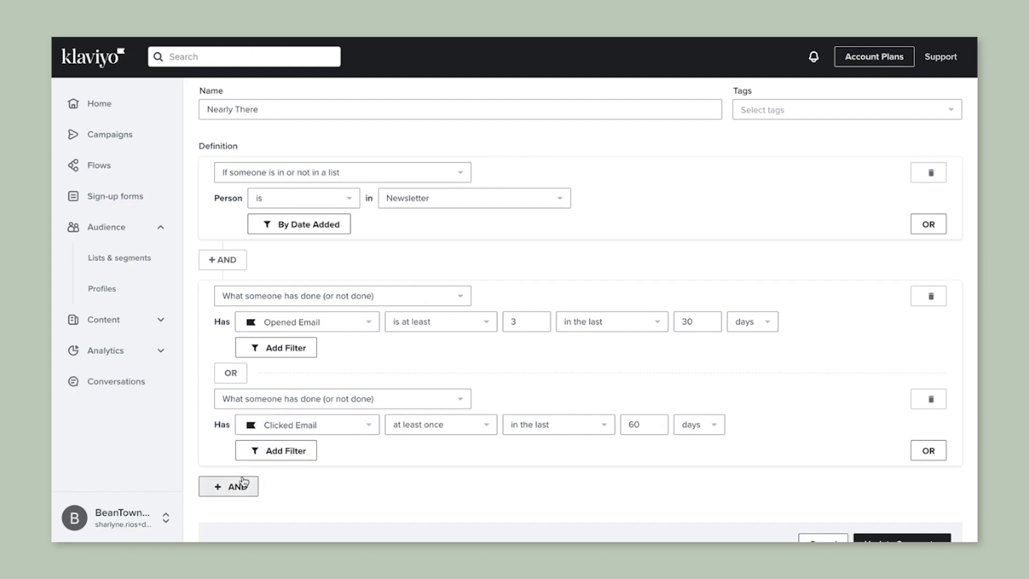
scroll(504, 476, "up", 3)
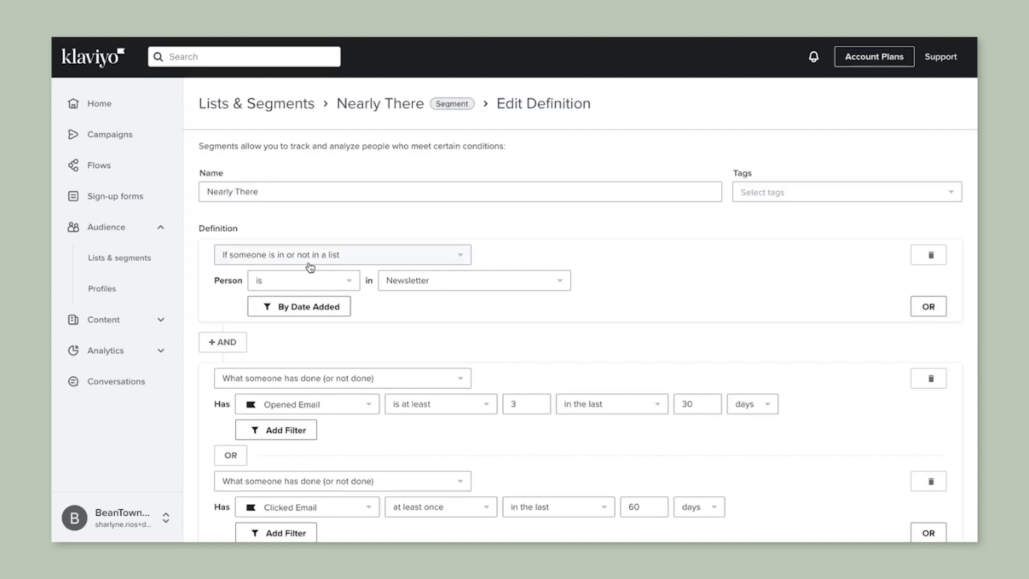
scroll(375, 265, "down", 1)
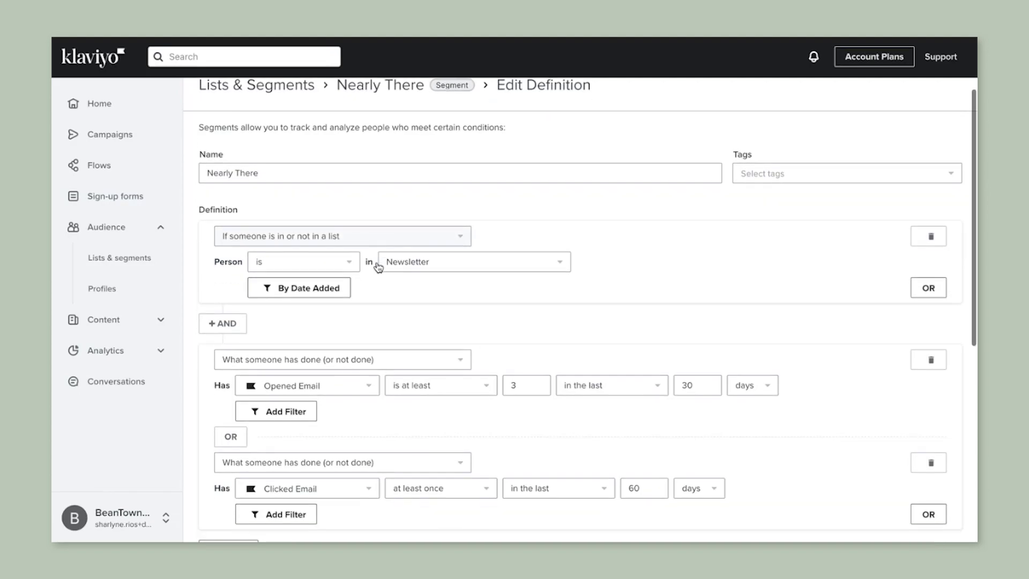
scroll(412, 273, "down", 2)
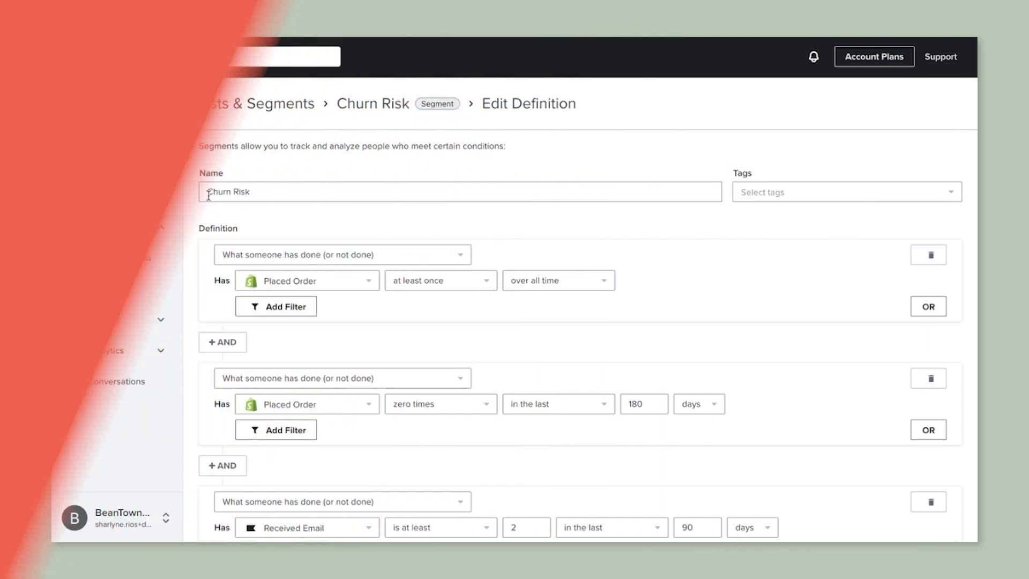
Examine the Churn Risk segment's name and its order, received email, opened email and suppression conditions
left_click(205, 188)
left_click_drag(205, 189, 279, 190)
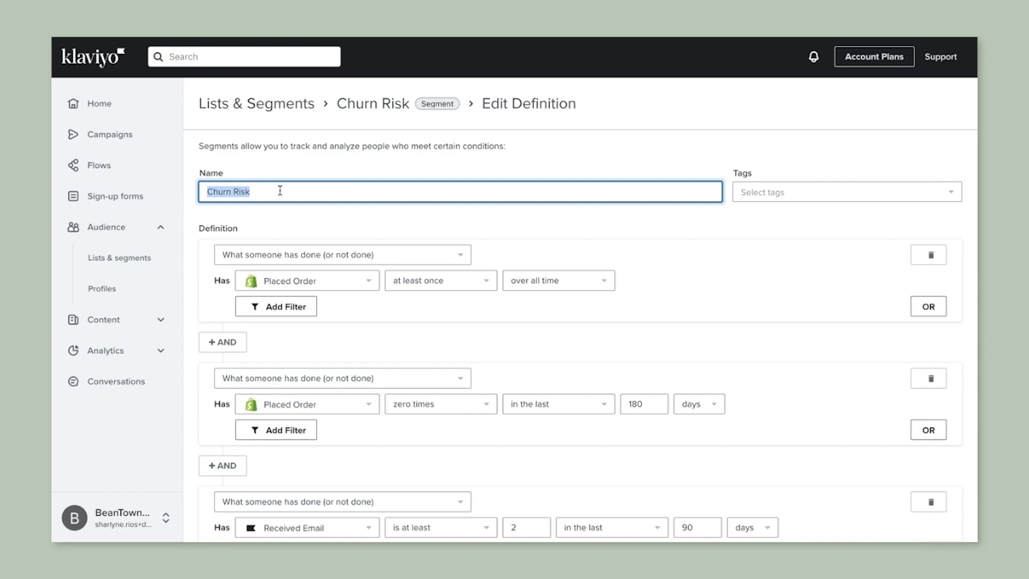
scroll(279, 190, "down", 3)
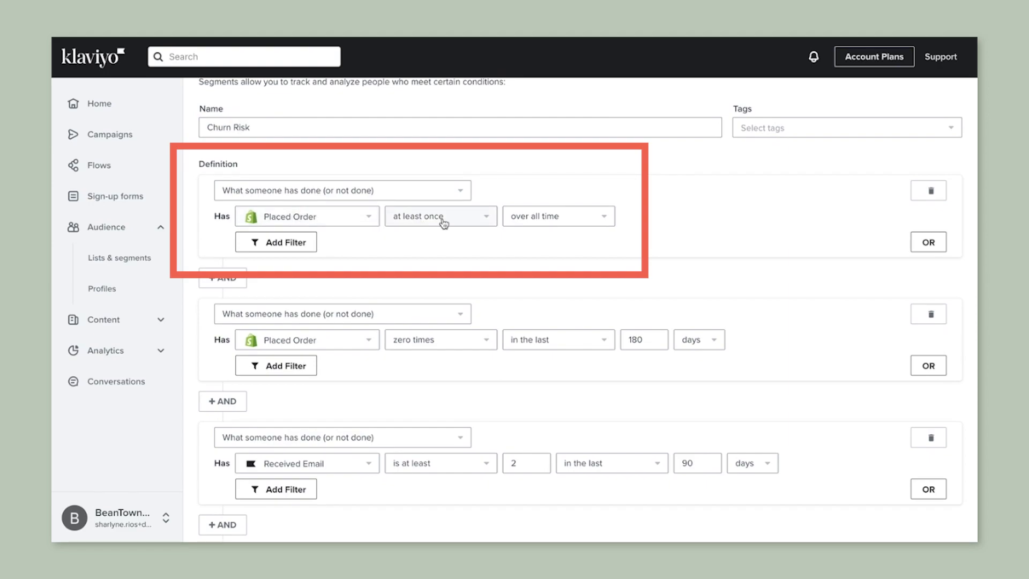
scroll(545, 278, "down", 1)
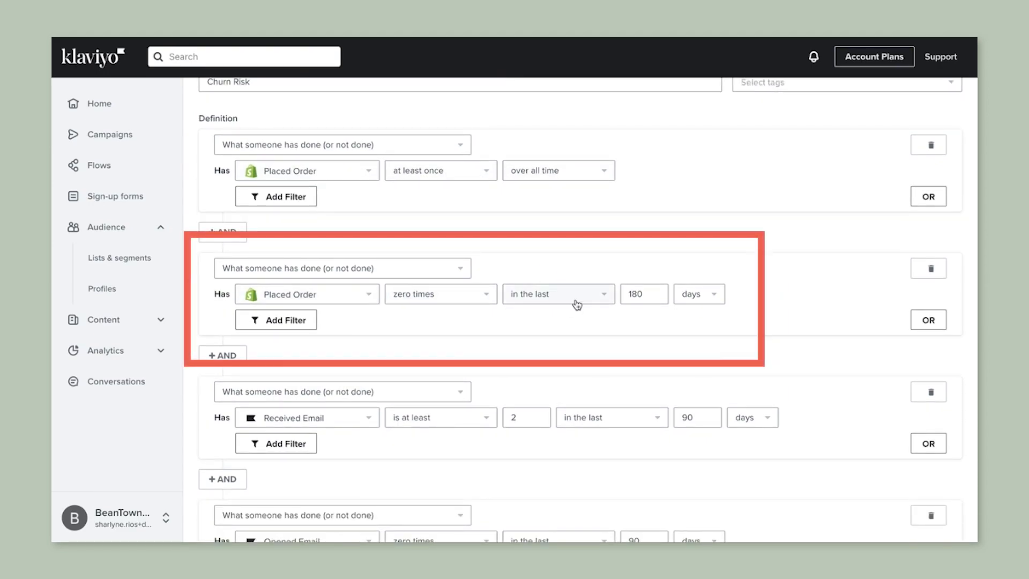
scroll(667, 352, "down", 1)
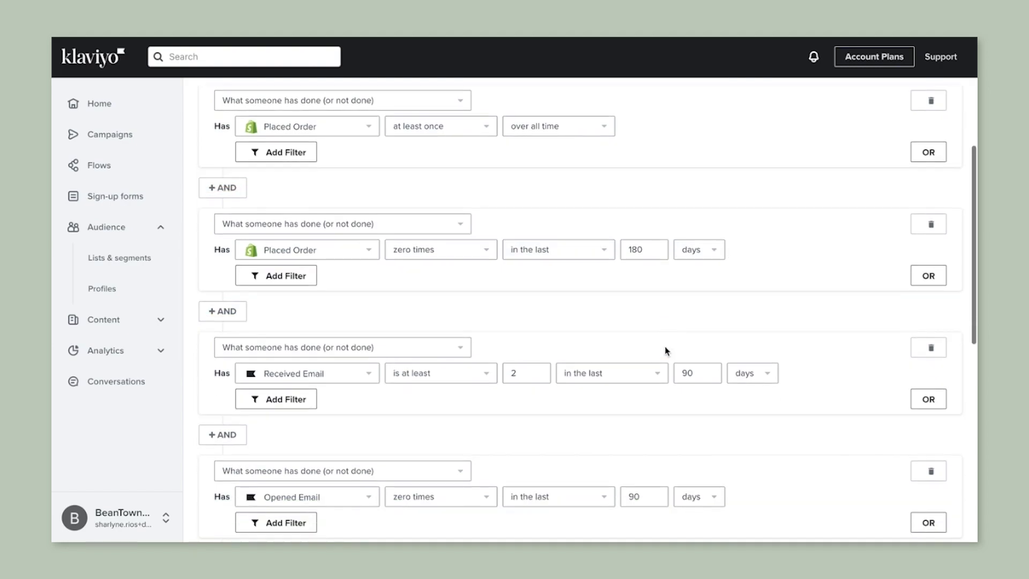
scroll(573, 396, "down", 1)
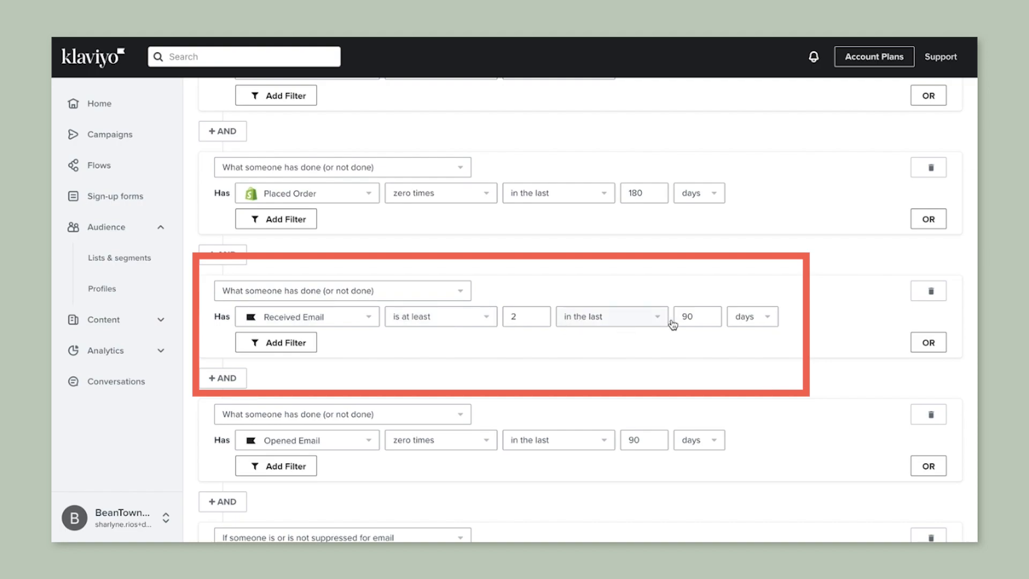
scroll(365, 449, "down", 1)
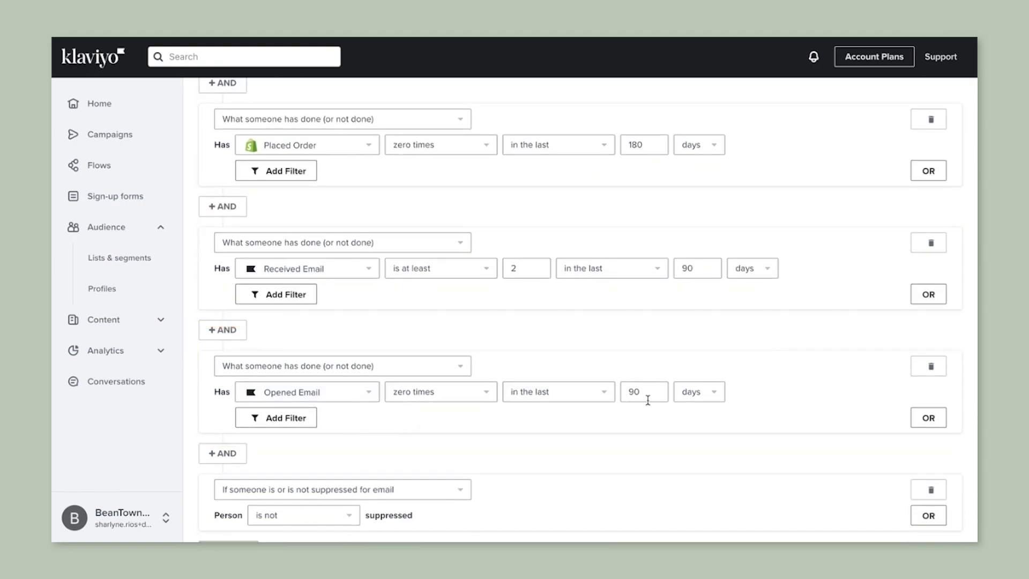
scroll(640, 436, "down", 1)
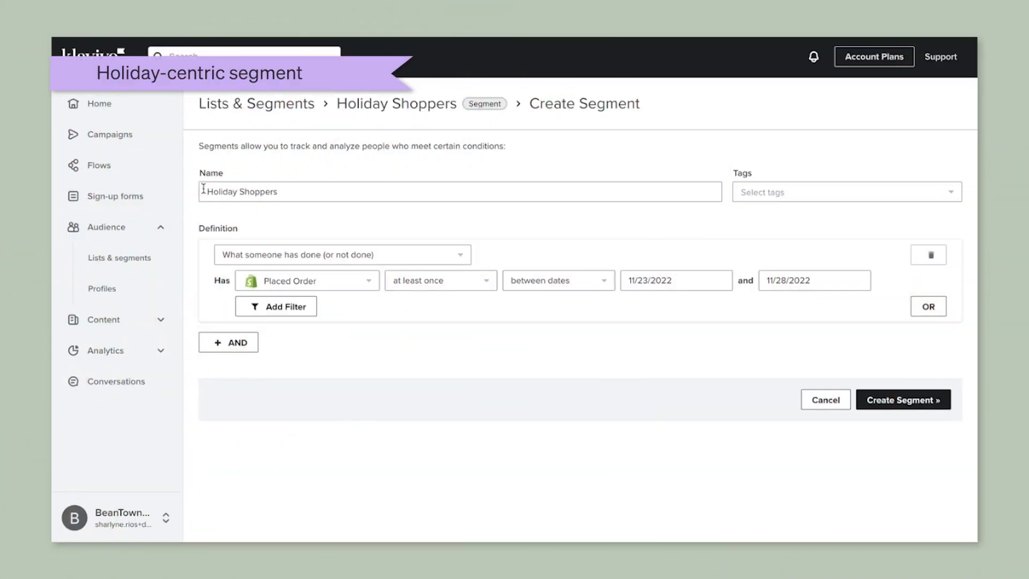
Review the Holiday Shoppers segment's name and its placed-order date range condition
left_click(203, 189)
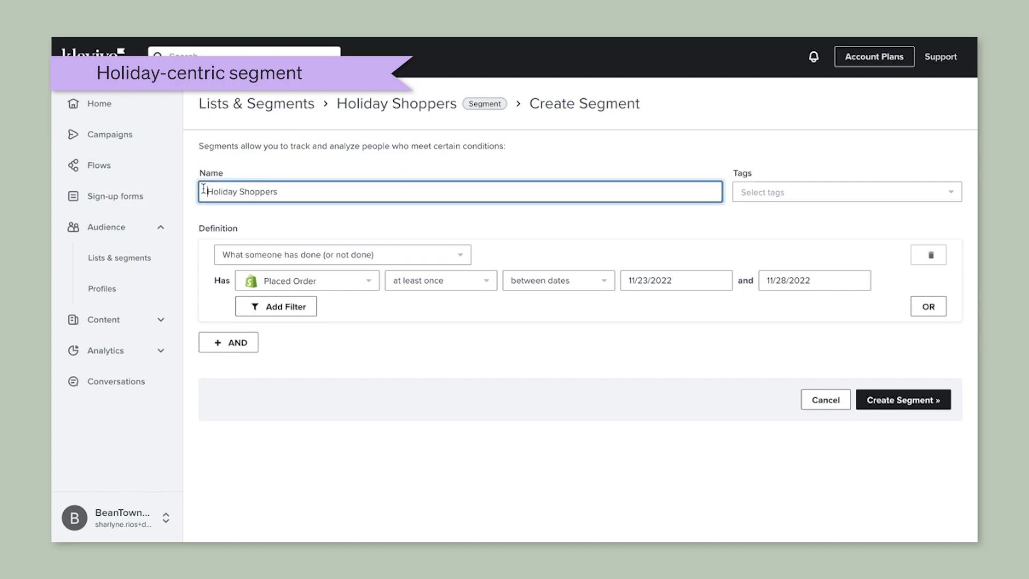
left_click_drag(204, 189, 286, 193)
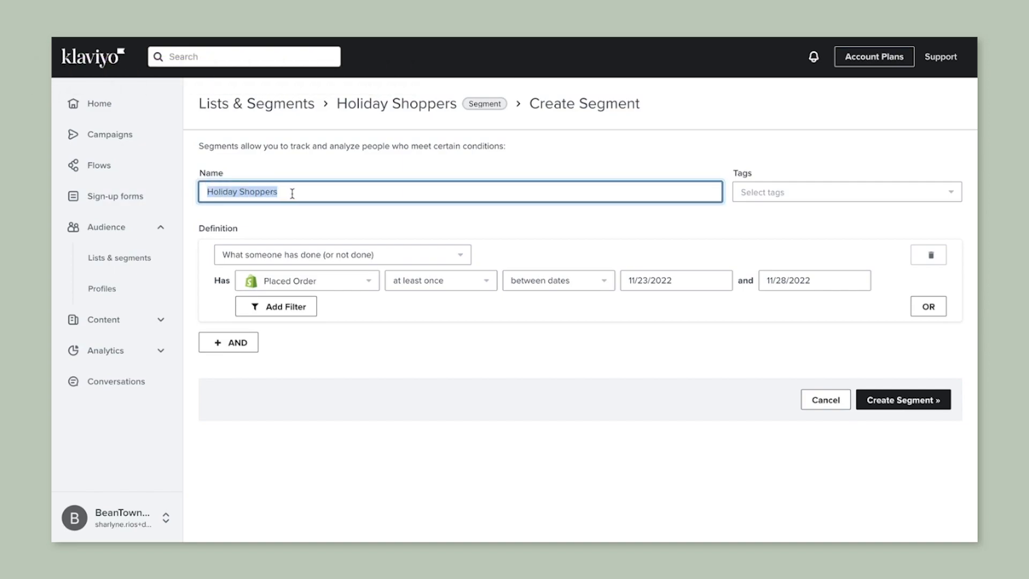
left_click(293, 193)
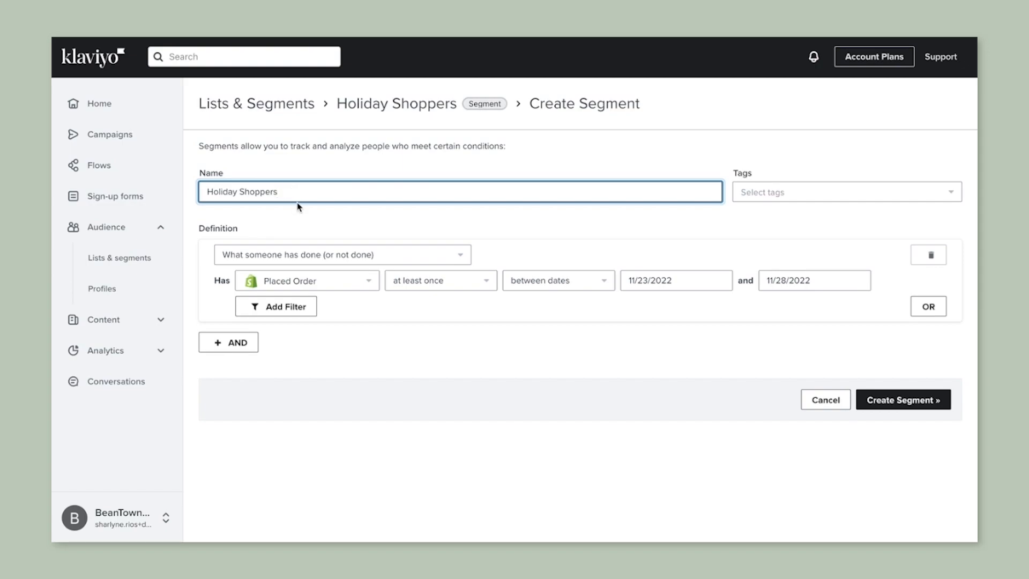
scroll(296, 204, "down", 1)
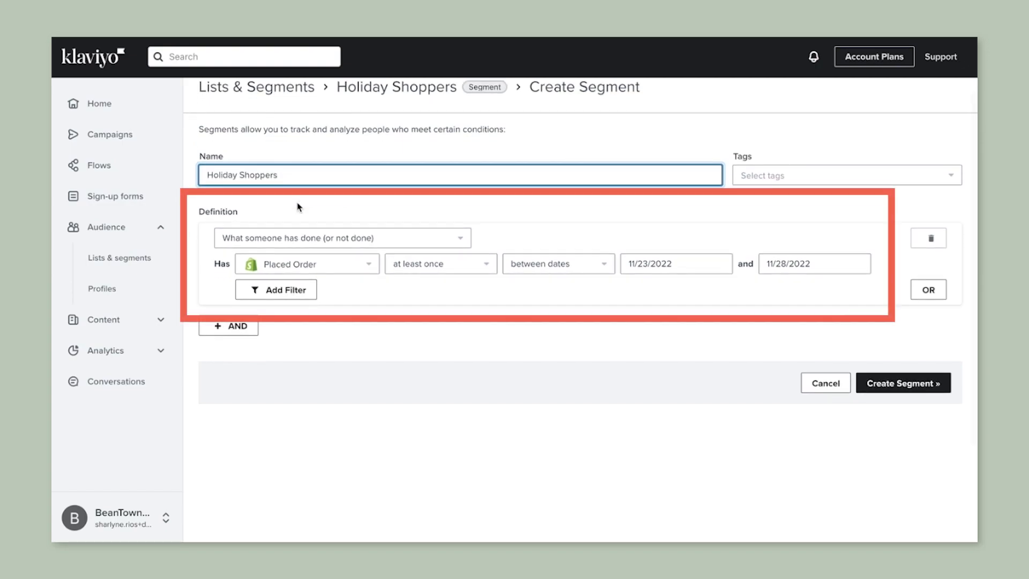